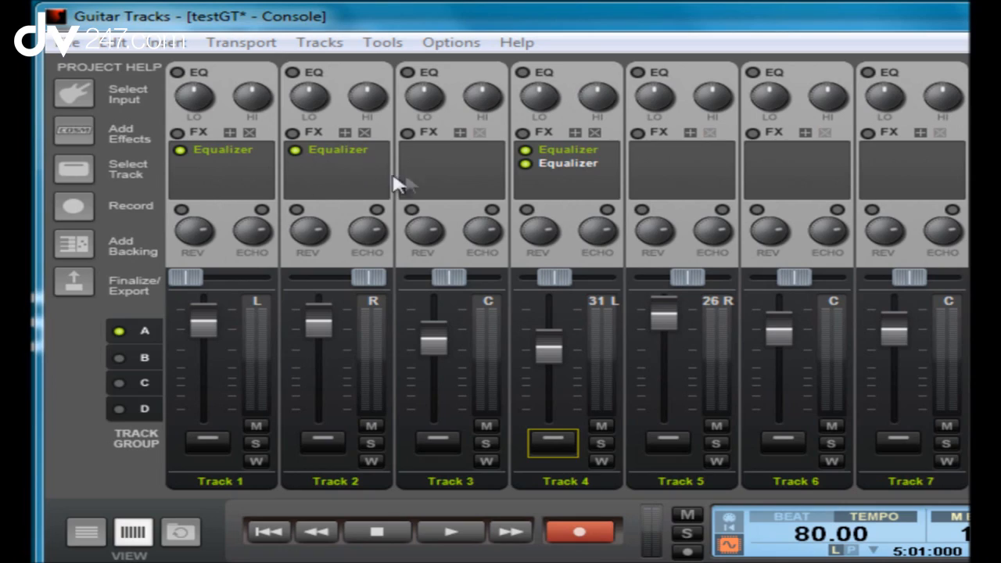
# Browse the audio effects available for Track 3's FX bin without adding one
pyautogui.rightClick(445, 165)
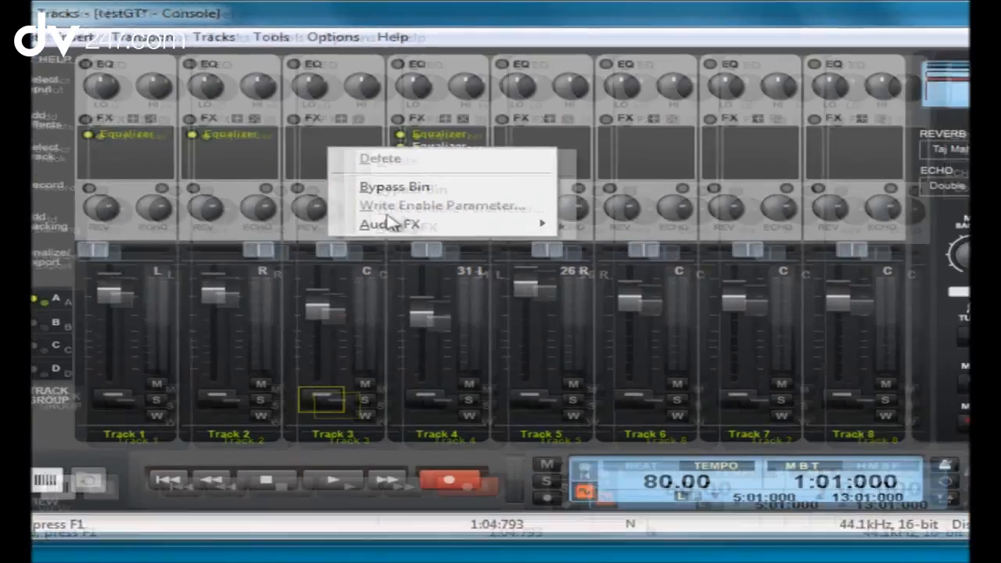
pyautogui.moveTo(507, 248)
pyautogui.moveTo(466, 342)
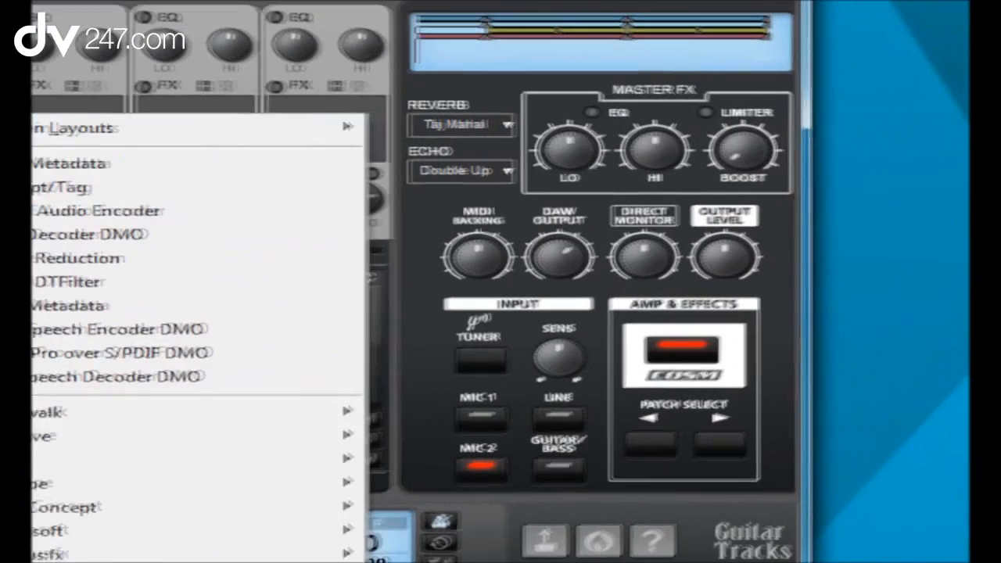
pyautogui.press('Escape')
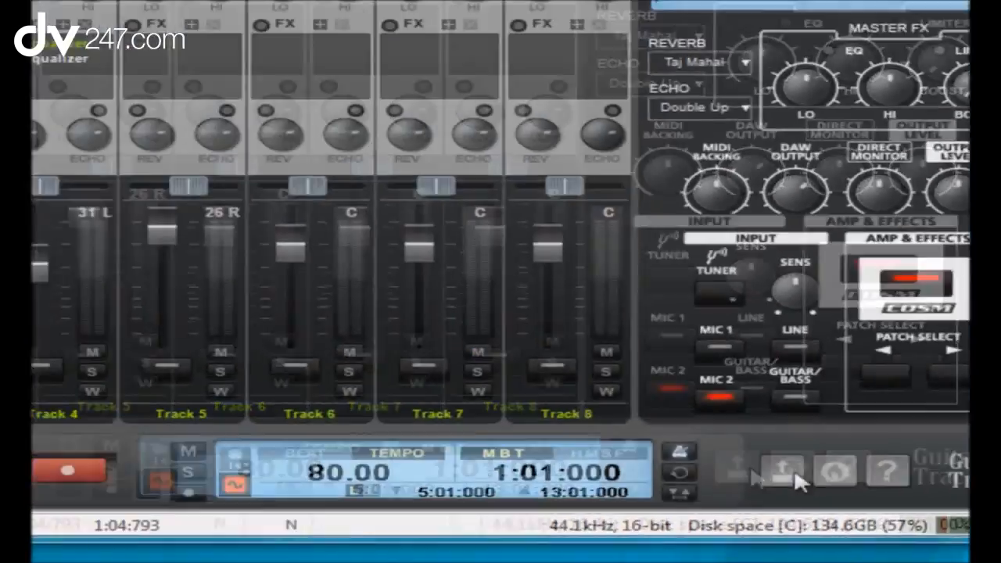
# Open the Export Audio dialog and review the available export presets, keeping Entire Mix - CD Quality
pyautogui.click(335, 430)
pyautogui.moveTo(472, 26); pyautogui.dragTo(550, 71)
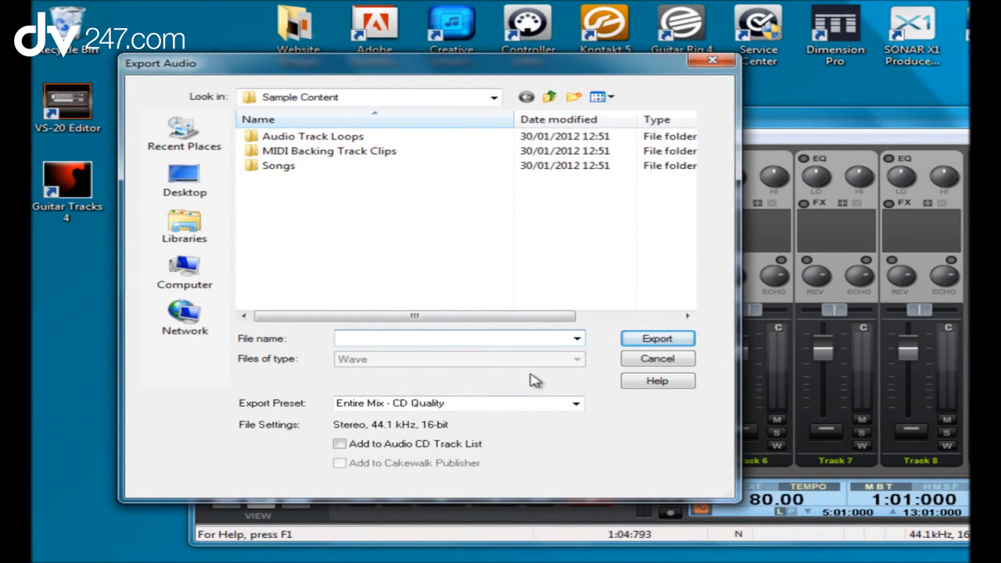
pyautogui.click(576, 402)
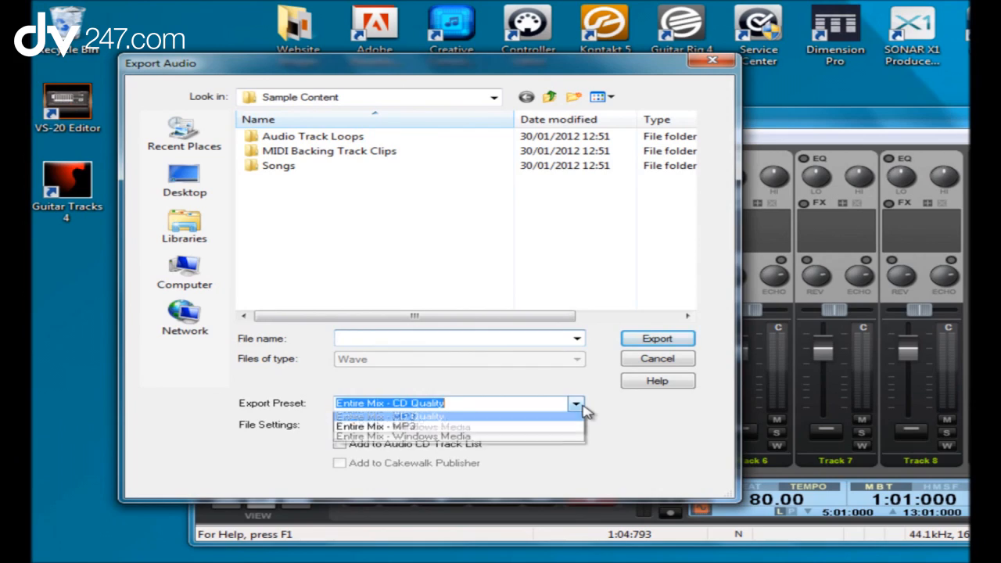
pyautogui.click(644, 425)
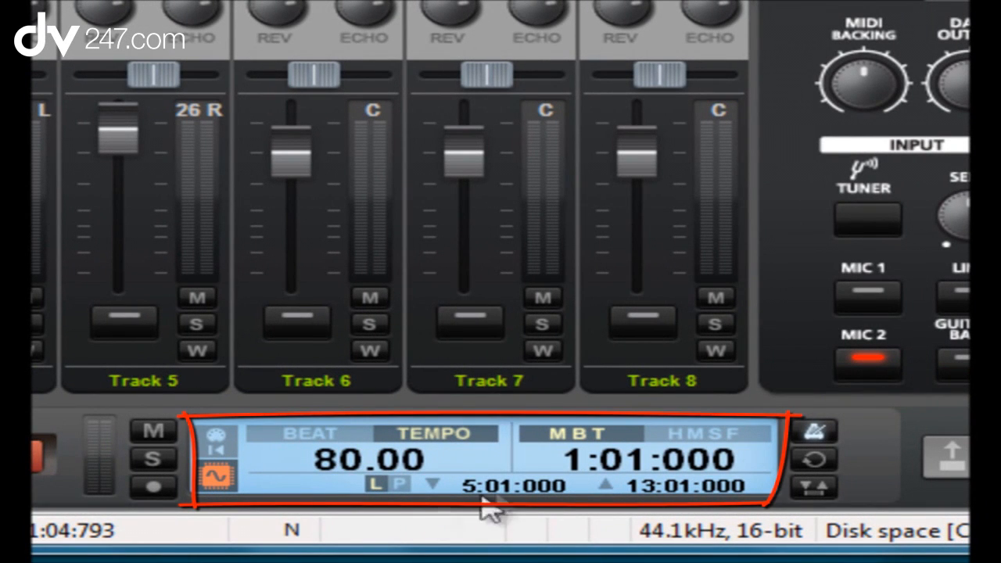
# Inspect the editable tempo field without changing it, and switch the time display to HMSF and back to MBT
pyautogui.doubleClick(392, 469)
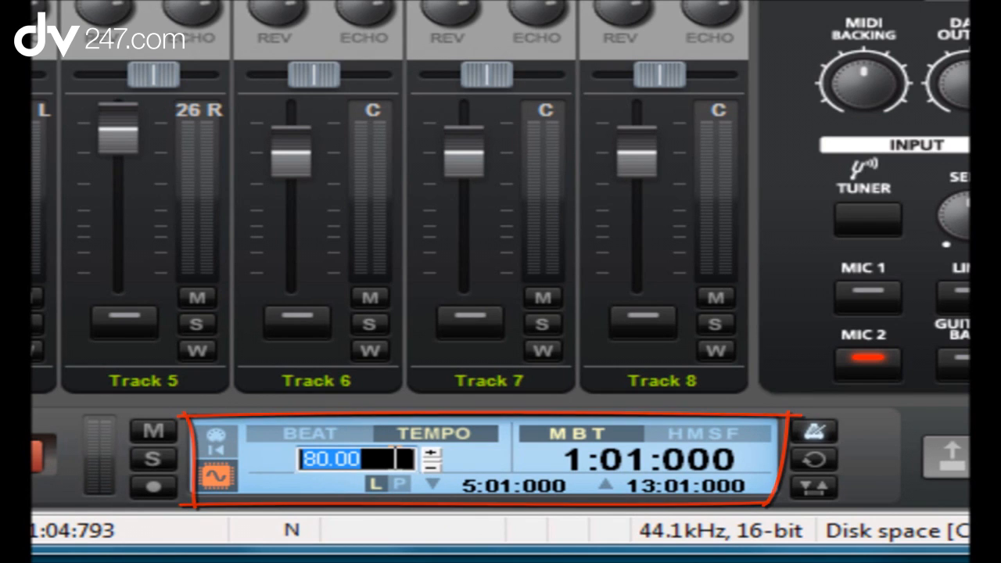
pyautogui.click(488, 456)
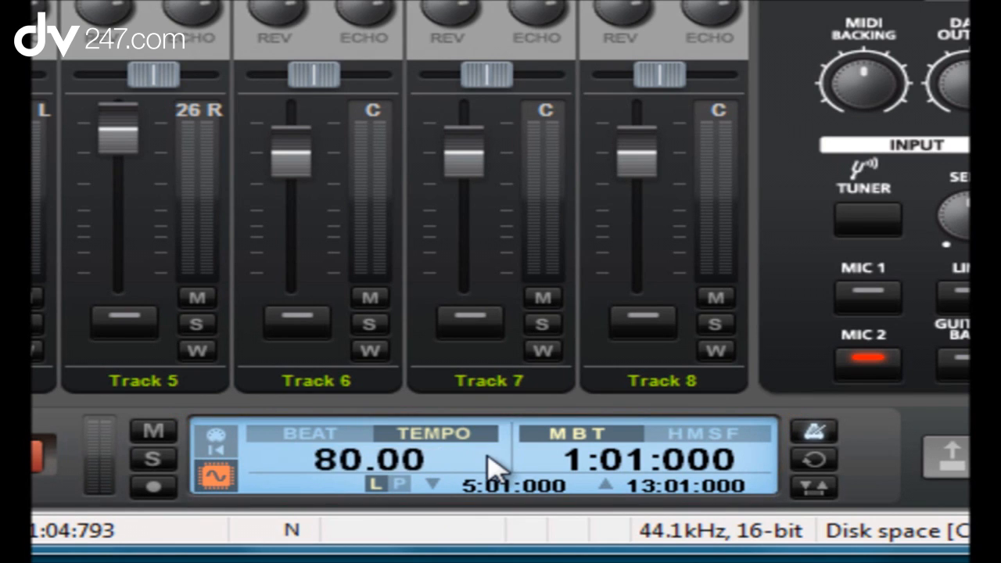
pyautogui.click(669, 474)
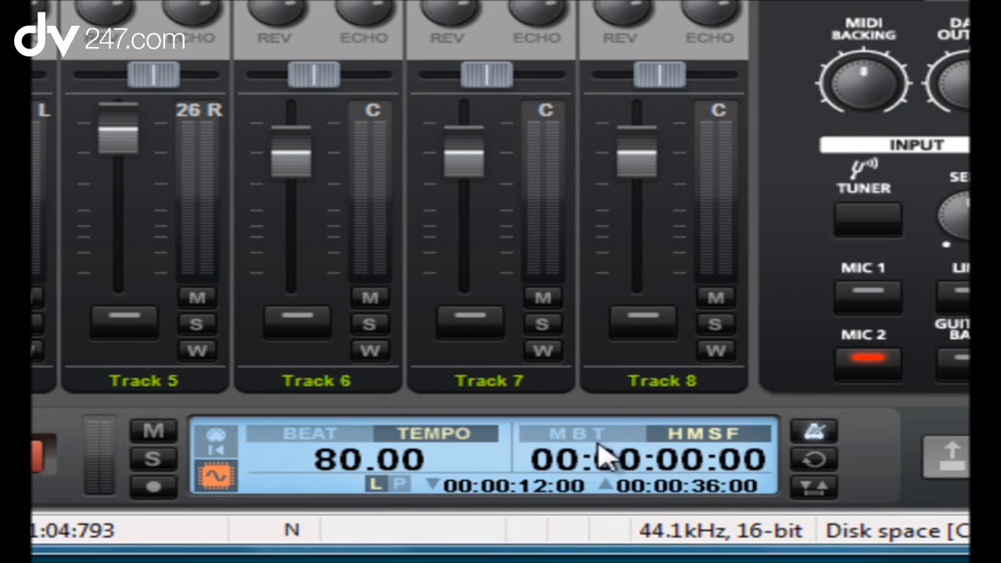
pyautogui.click(660, 456)
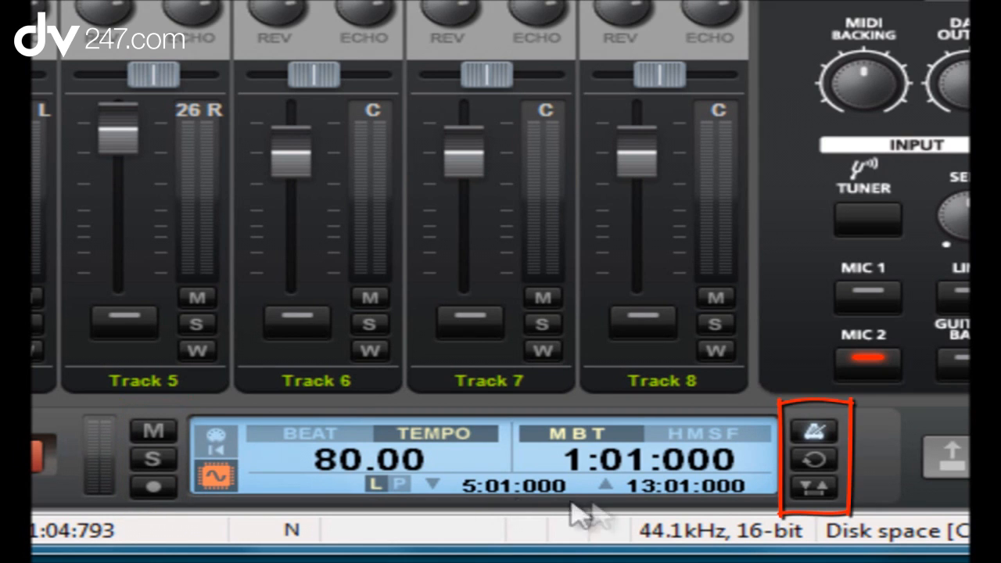
# Review the project's metronome settings, including the record count-in options, and close them without changes
pyautogui.click(823, 432)
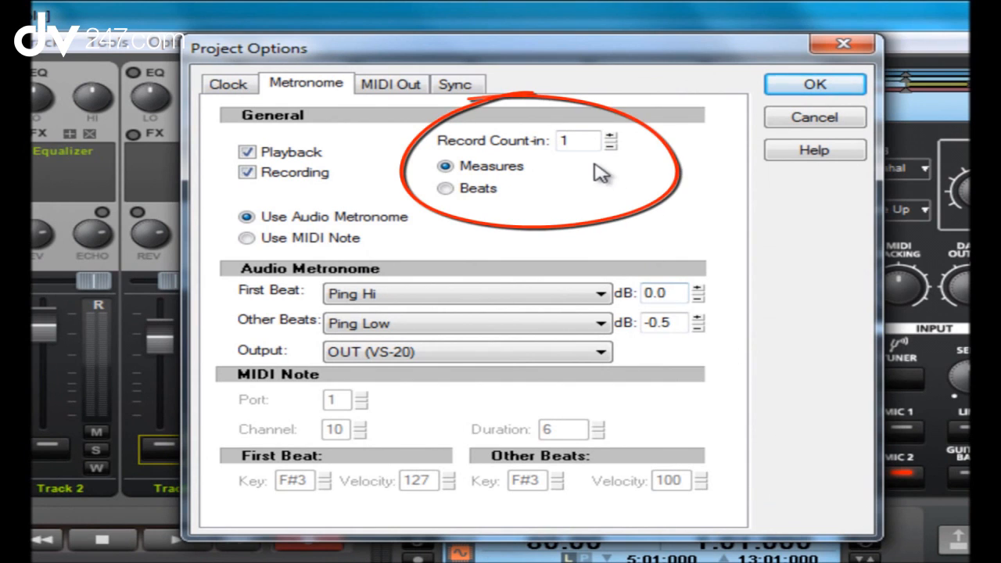
pyautogui.click(816, 123)
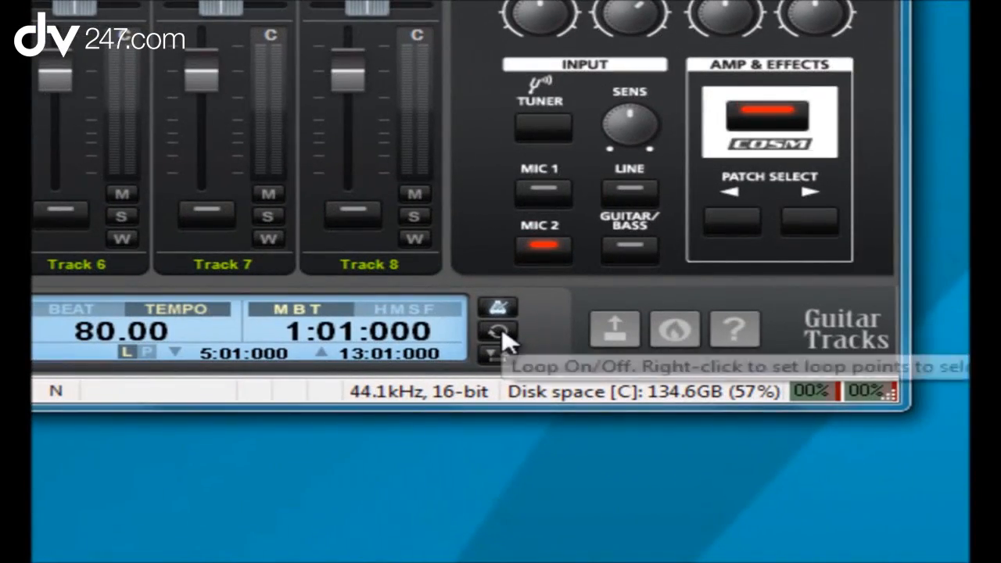
pyautogui.click(868, 542)
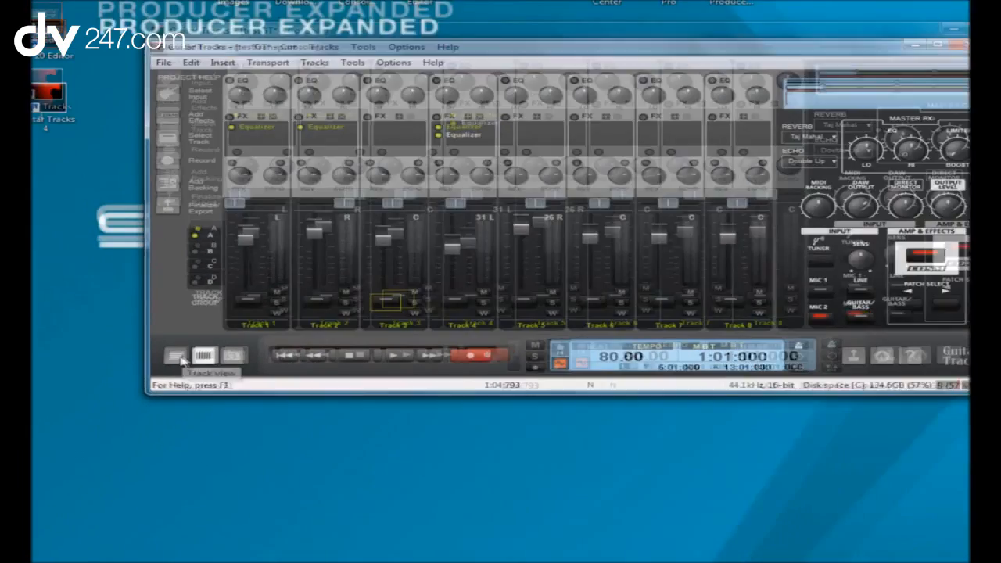
# Switch the project from the console to the track view and look over the track list
pyautogui.click(179, 358)
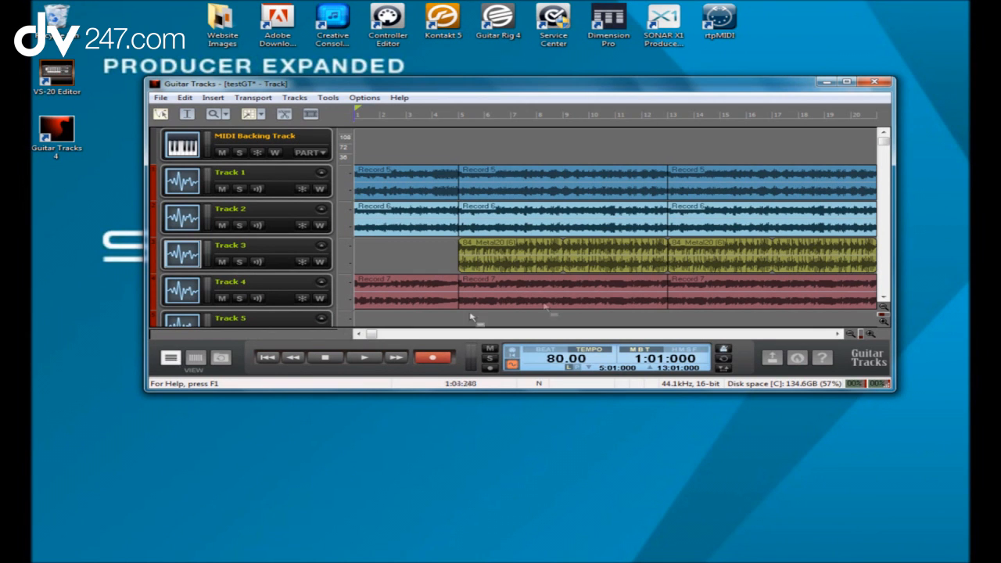
pyautogui.moveTo(887, 146)
pyautogui.mouseDown()
pyautogui.moveTo(890, 285)
pyautogui.moveTo(884, 140)
pyautogui.mouseUp()
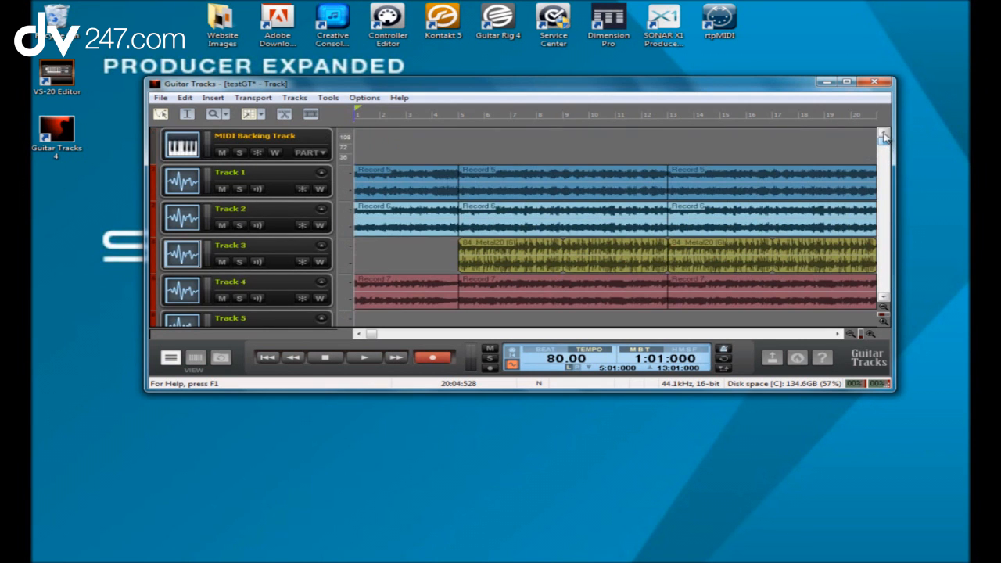
# Select Track 1's clip at measure 5, select its first clip instead, and return the playhead to the project start
pyautogui.click(596, 197)
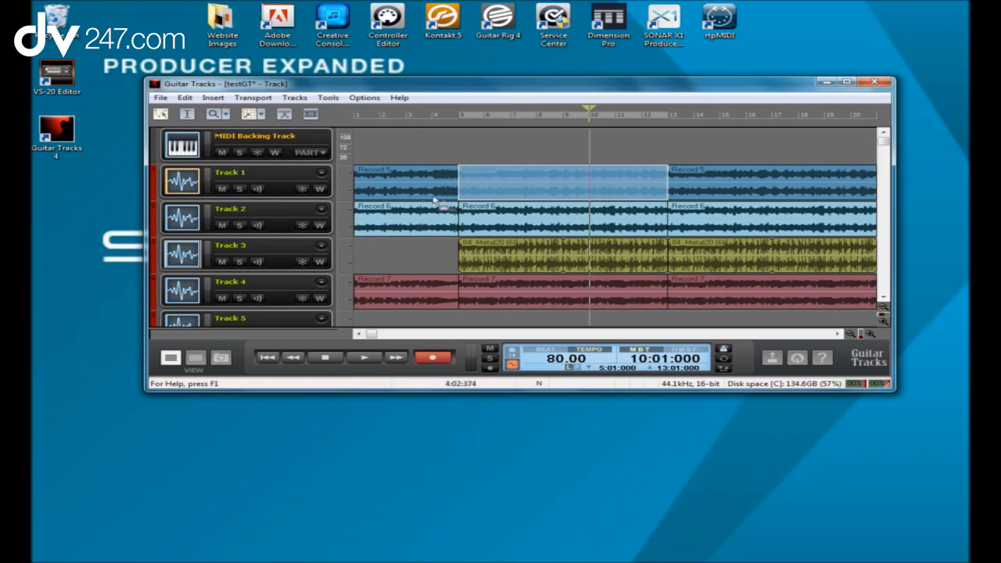
pyautogui.click(417, 197)
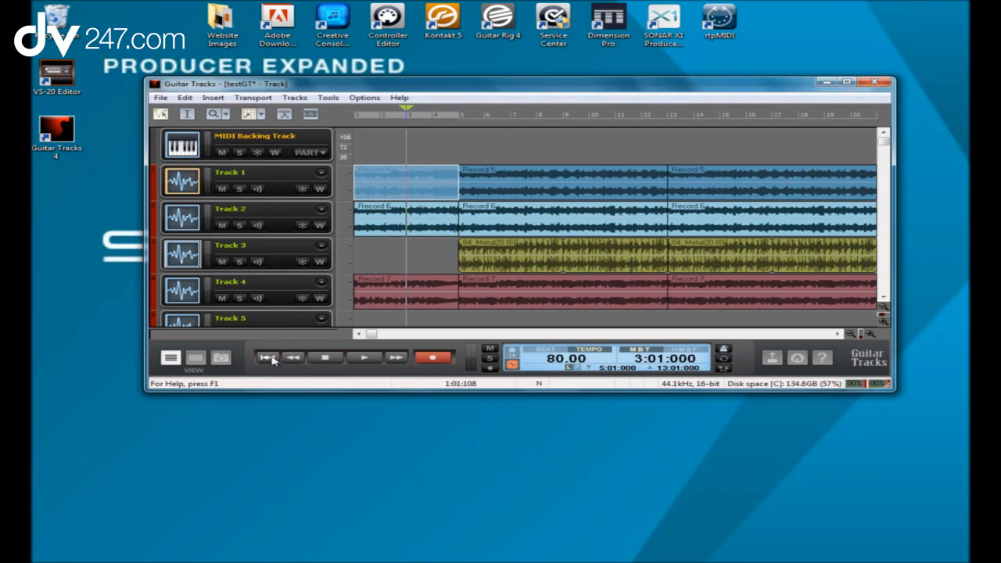
pyautogui.click(269, 358)
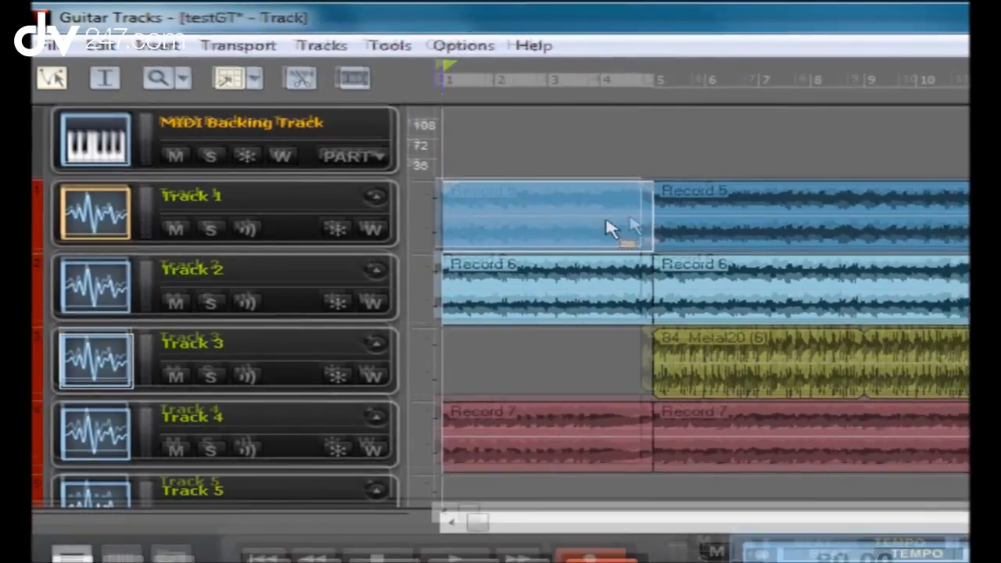
# Select individual clips on Tracks 1 and 2, and range-select about measures 2 to 7 across both tracks with the Select tool
pyautogui.click(681, 229)
pyautogui.click(698, 308)
pyautogui.click(559, 296)
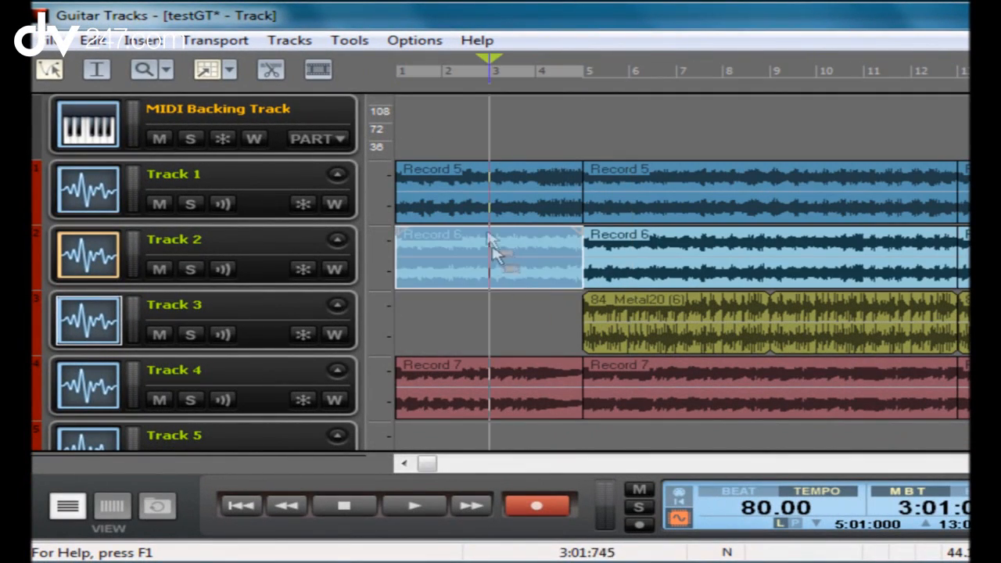
pyautogui.click(488, 217)
pyautogui.click(97, 70)
pyautogui.moveTo(439, 194); pyautogui.dragTo(689, 284)
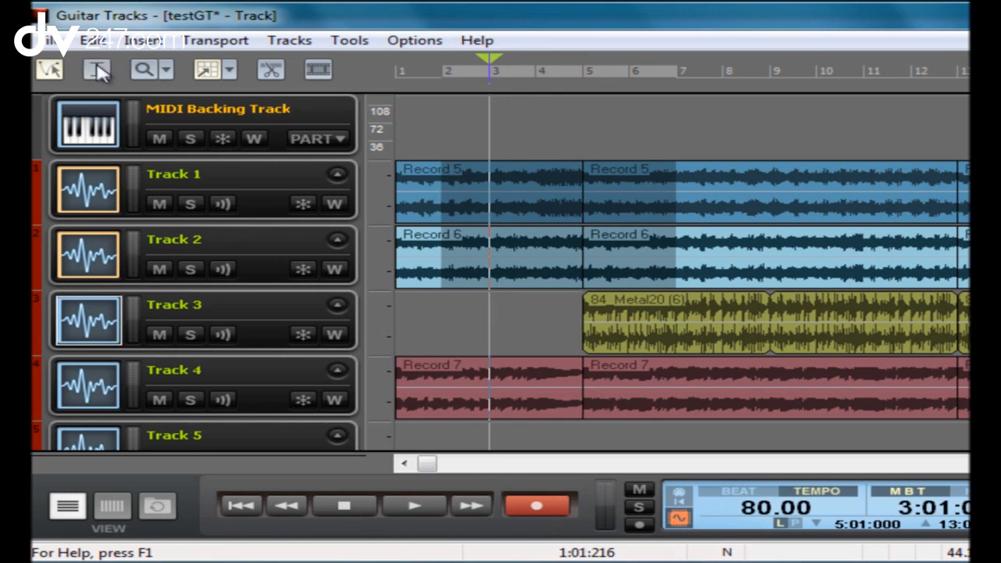
# Magnify the early measures of Tracks 1 and 2 with the Zoom tool, and restore the overview with Fit Project to Window
pyautogui.click(143, 70)
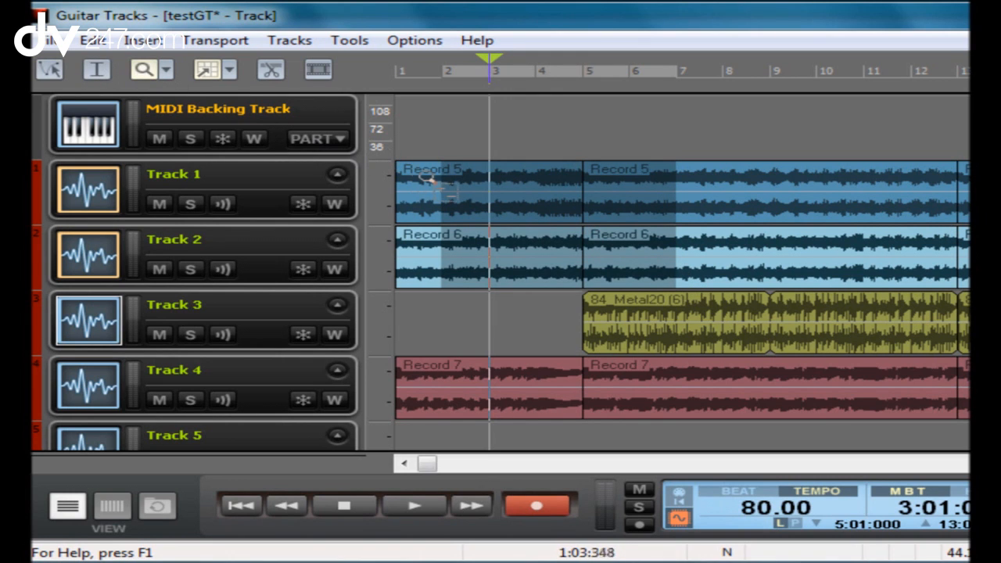
pyautogui.moveTo(443, 186); pyautogui.dragTo(697, 279)
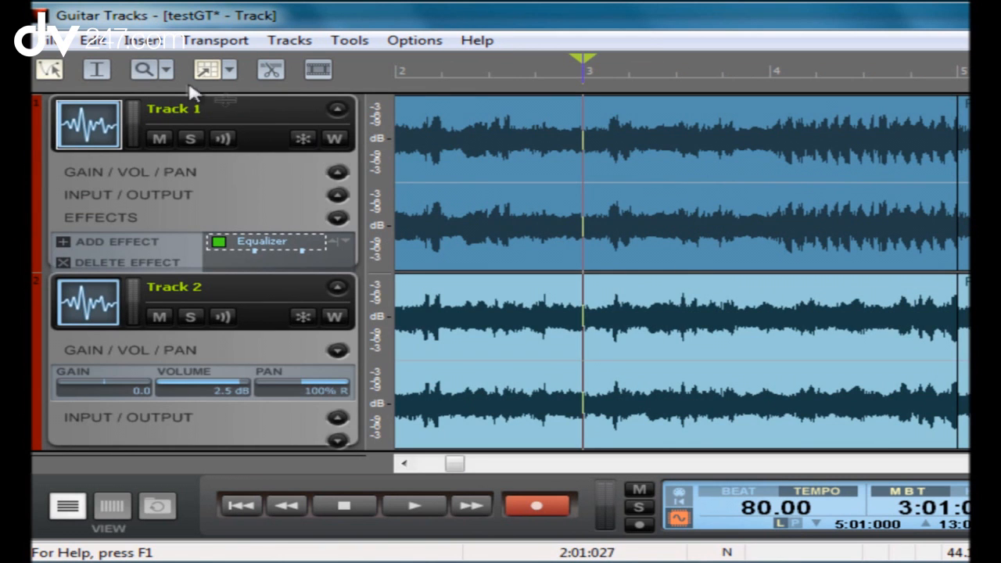
pyautogui.click(166, 70)
pyautogui.click(208, 114)
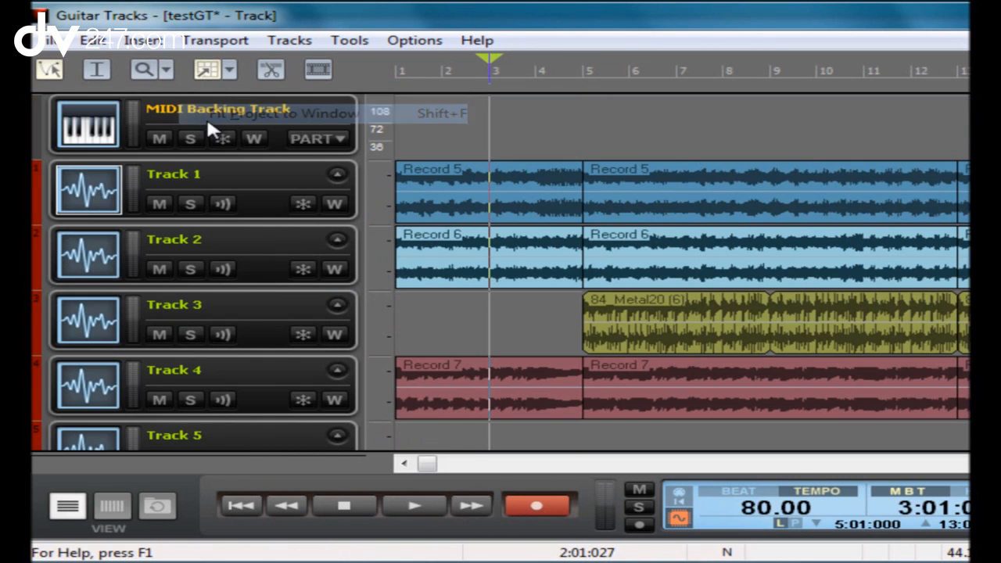
# Examine the Snap To Grid settings for clips and close them without changes
pyautogui.click(206, 72)
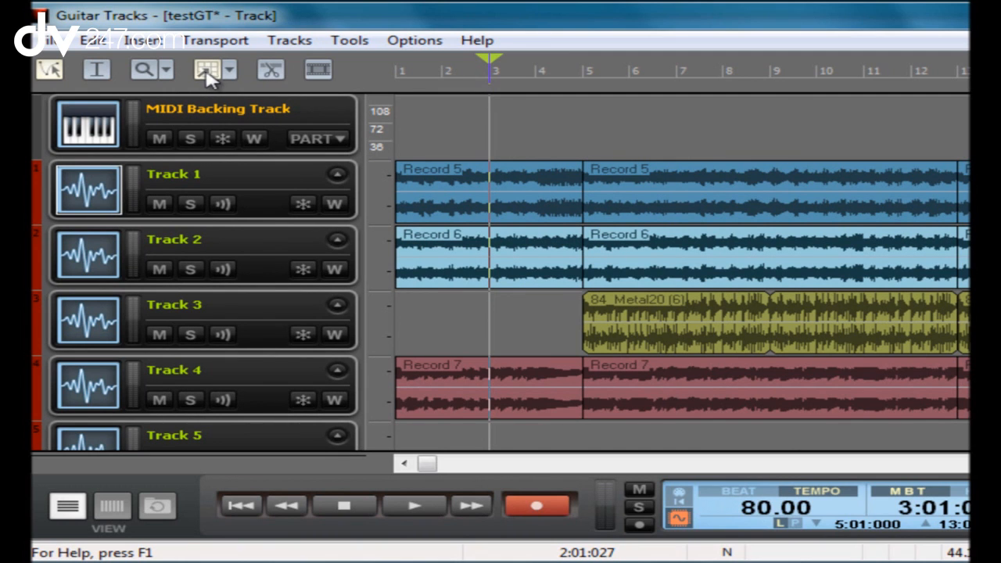
pyautogui.click(229, 70)
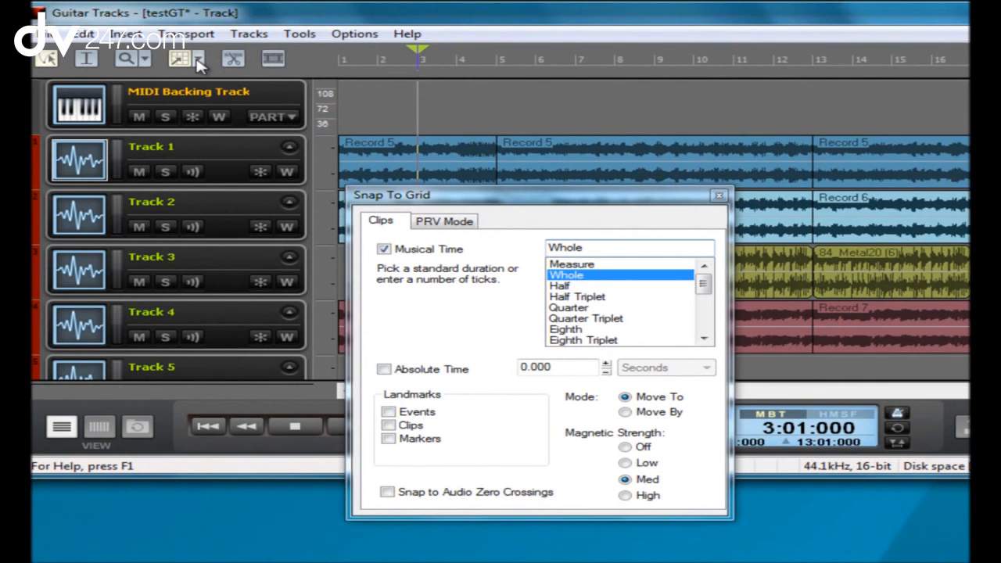
pyautogui.click(719, 195)
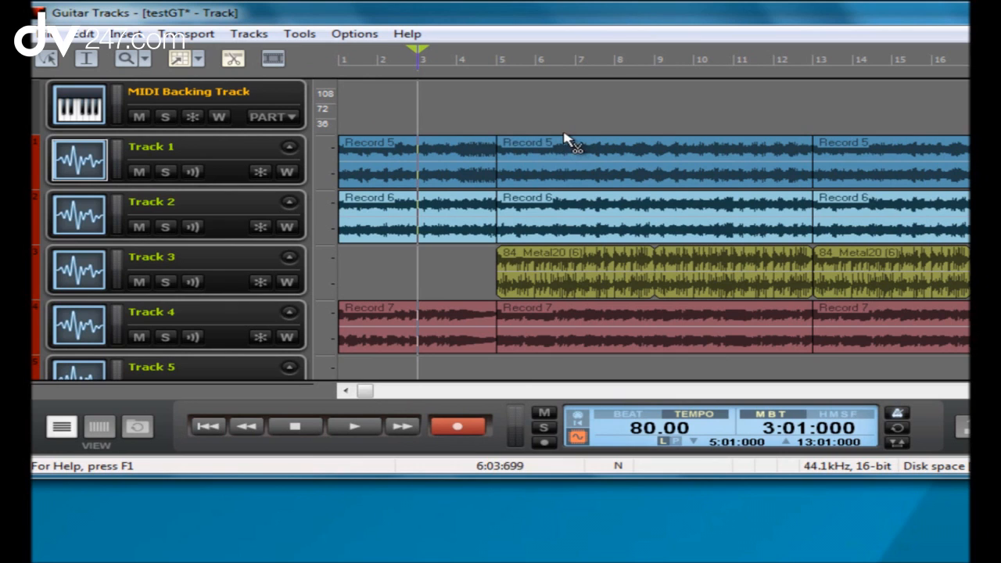
# Split Track 1's clip that starts at measure 5 into three parts, cutting at measures 6 and 7
pyautogui.click(557, 177)
pyautogui.click(589, 172)
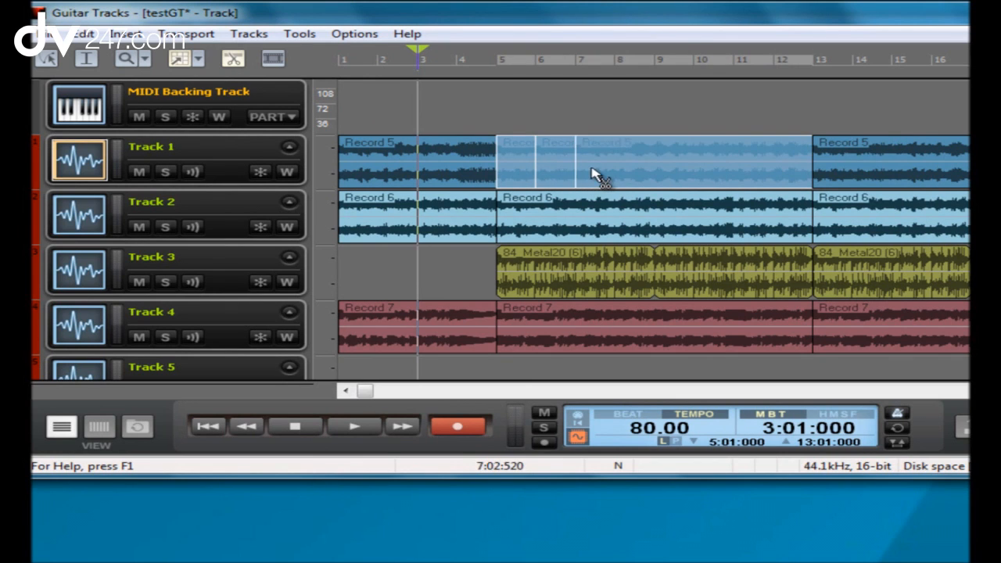
# Show and hide the video track above the MIDI backing track twice
pyautogui.click(273, 61)
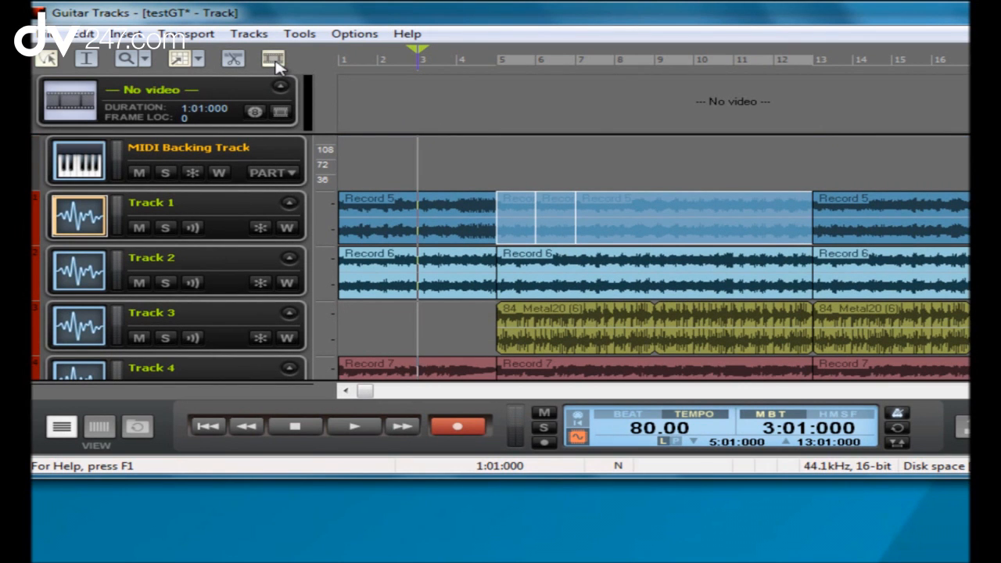
pyautogui.click(275, 64)
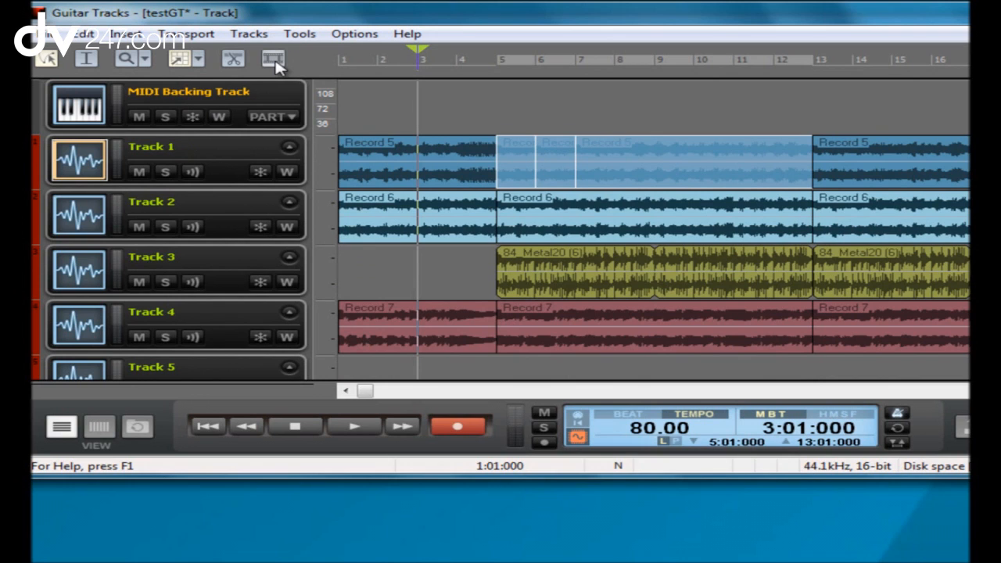
pyautogui.click(275, 63)
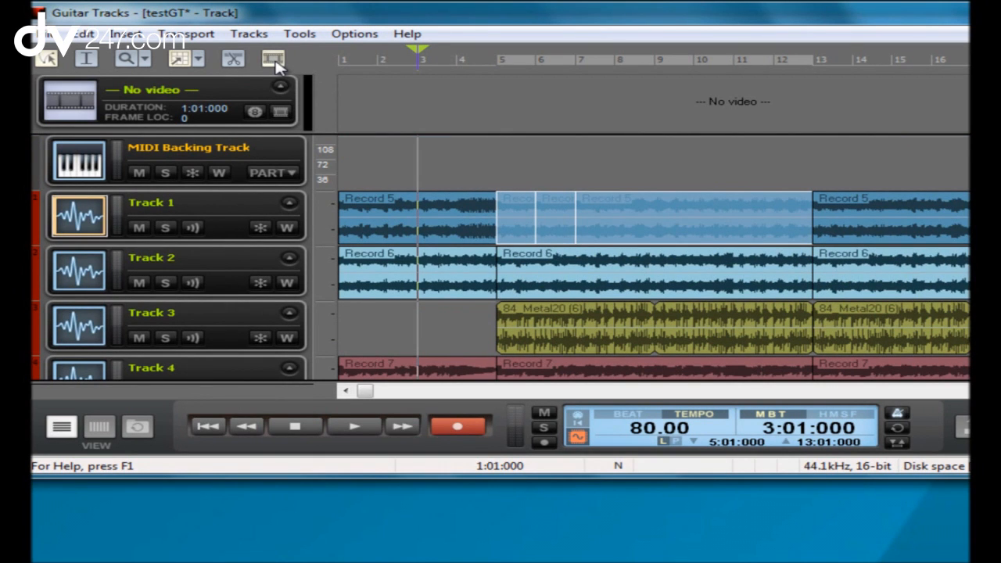
pyautogui.click(275, 63)
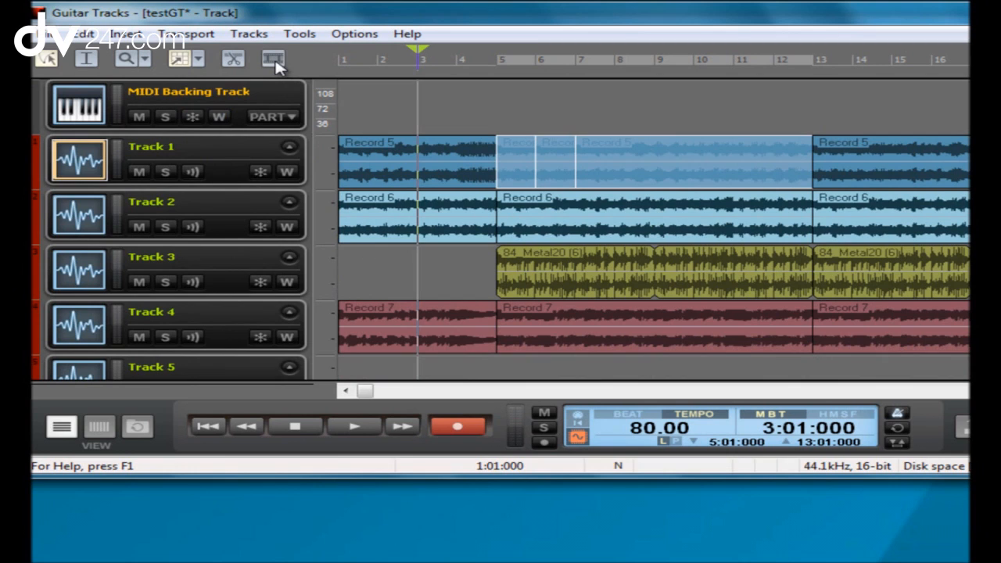
# Clear the clip selection on Track 1 and return the playhead to the project start
pyautogui.click(383, 115)
pyautogui.click(208, 427)
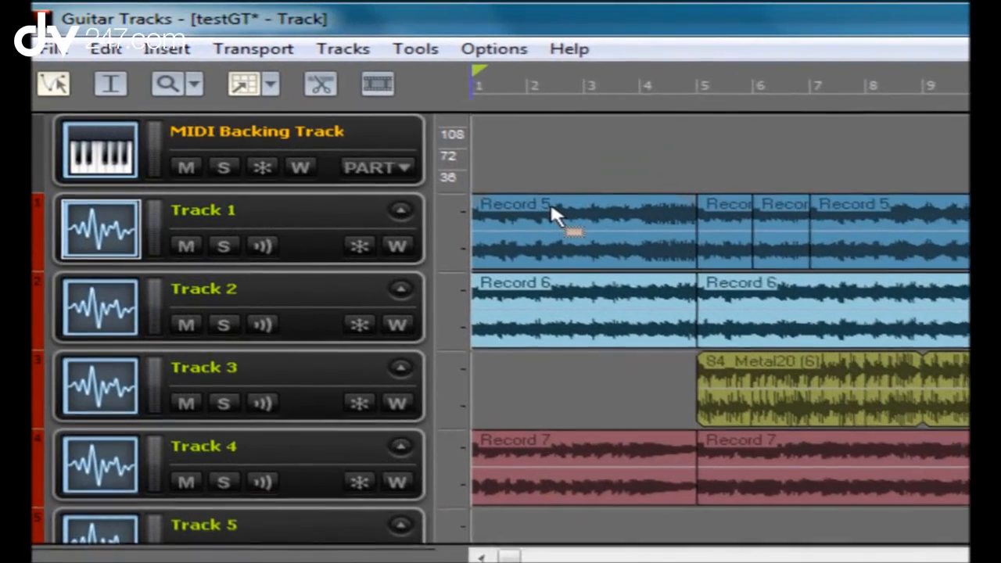
# Expand Track 1 and examine its Gain/Vol/Pan controls, collapse that section, and show its Input/Output settings
pyautogui.click(401, 213)
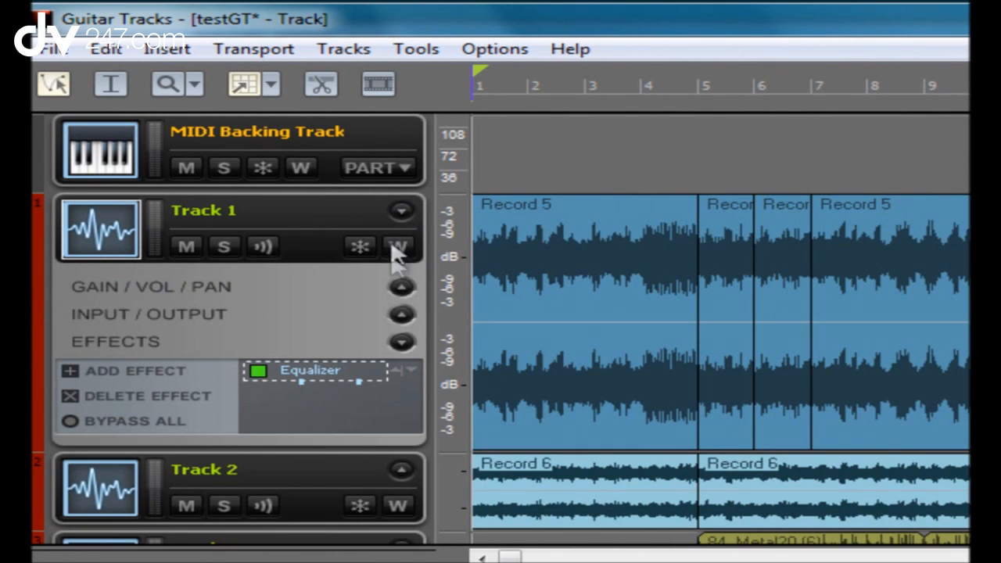
pyautogui.click(401, 286)
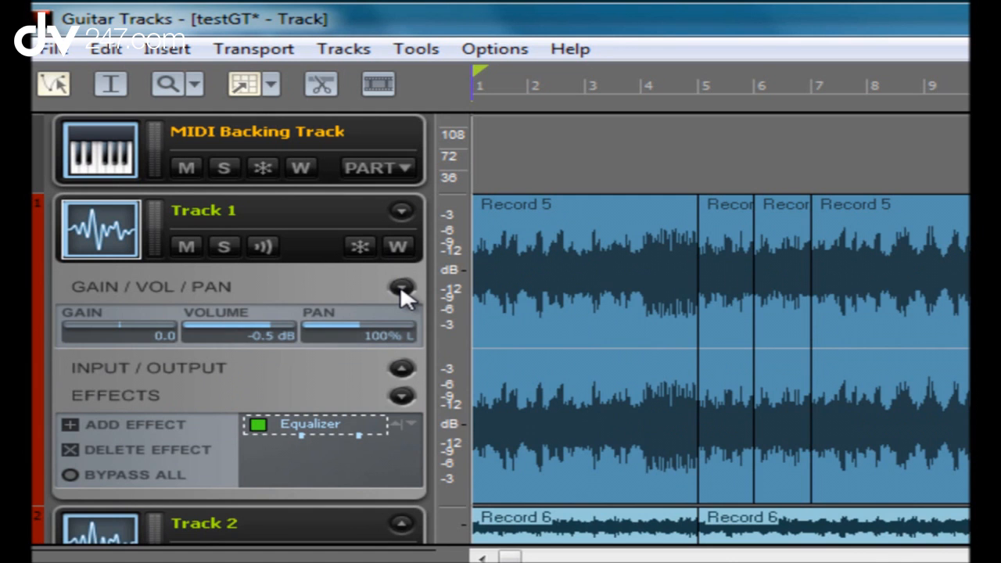
pyautogui.click(400, 285)
pyautogui.click(400, 312)
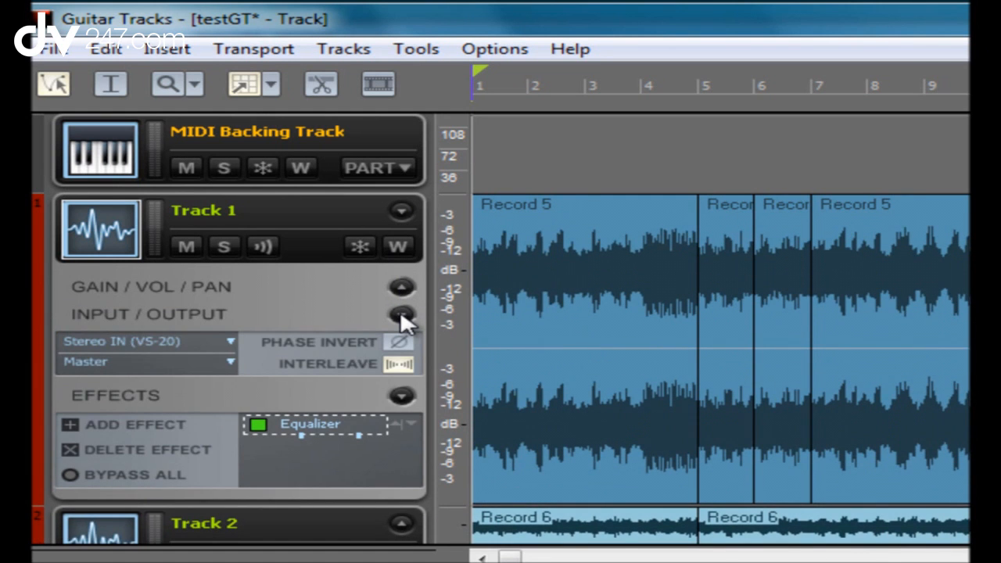
# Collapse Track 1's Input/Output section and maximize the Guitar Tracks window
pyautogui.click(400, 314)
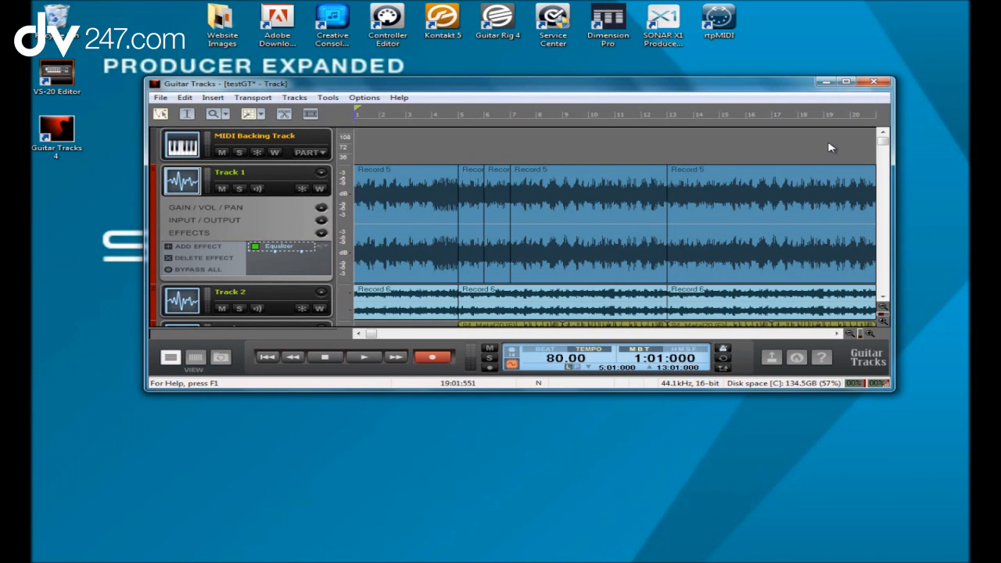
pyautogui.click(846, 81)
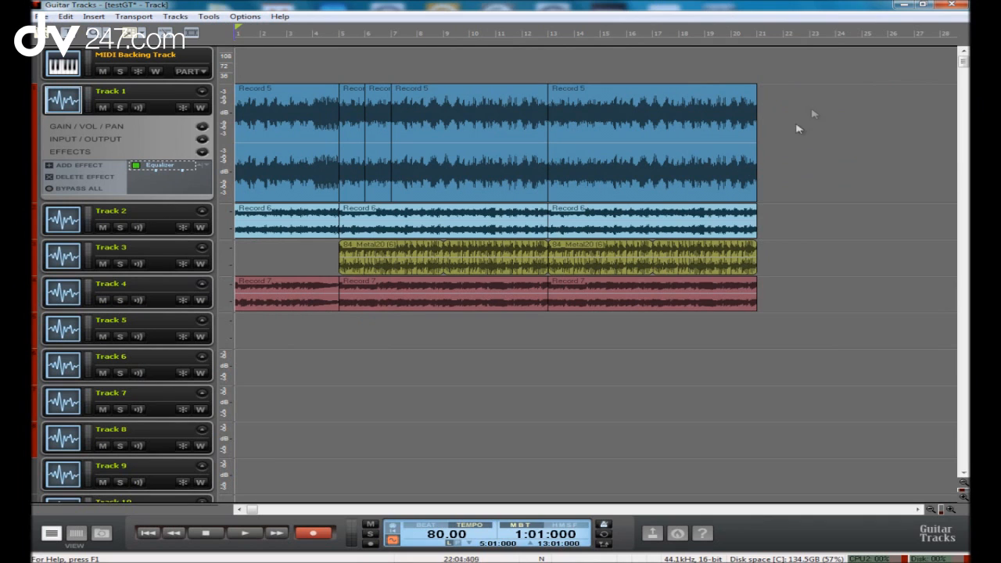
# Expand the settings of Track 3, Track 4 and Track 2, and collapse Track 2 again
pyautogui.click(203, 248)
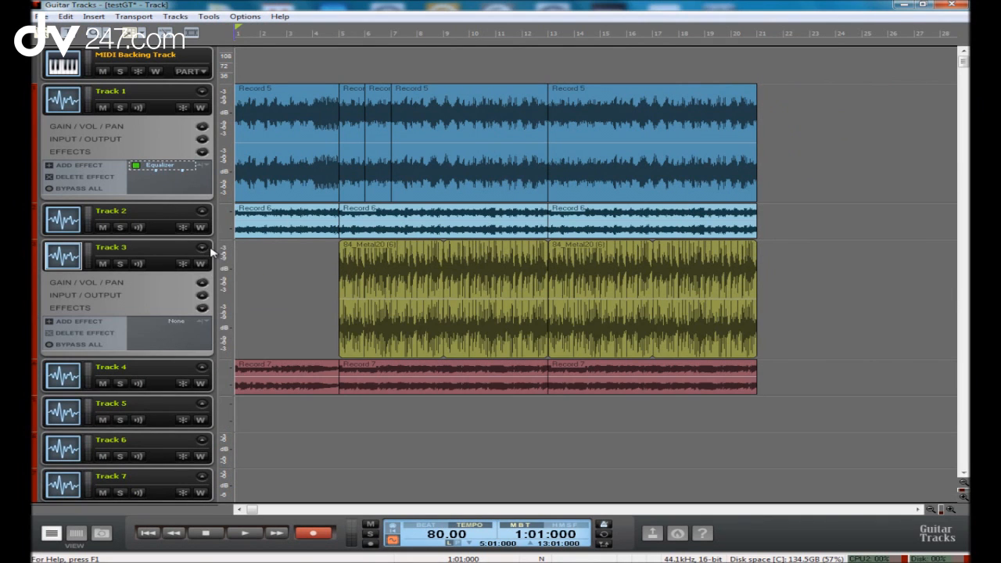
pyautogui.click(202, 368)
pyautogui.click(201, 211)
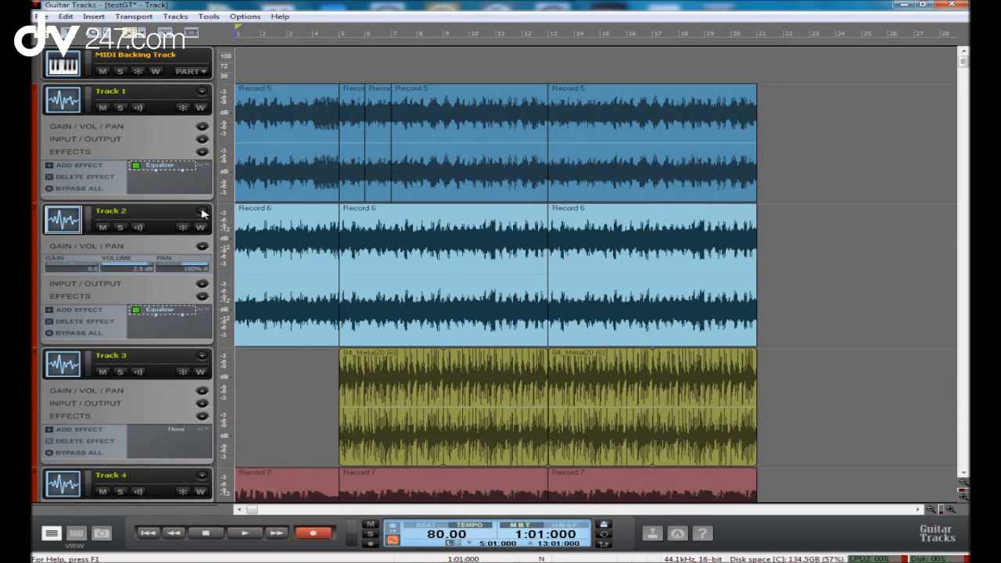
pyautogui.click(201, 212)
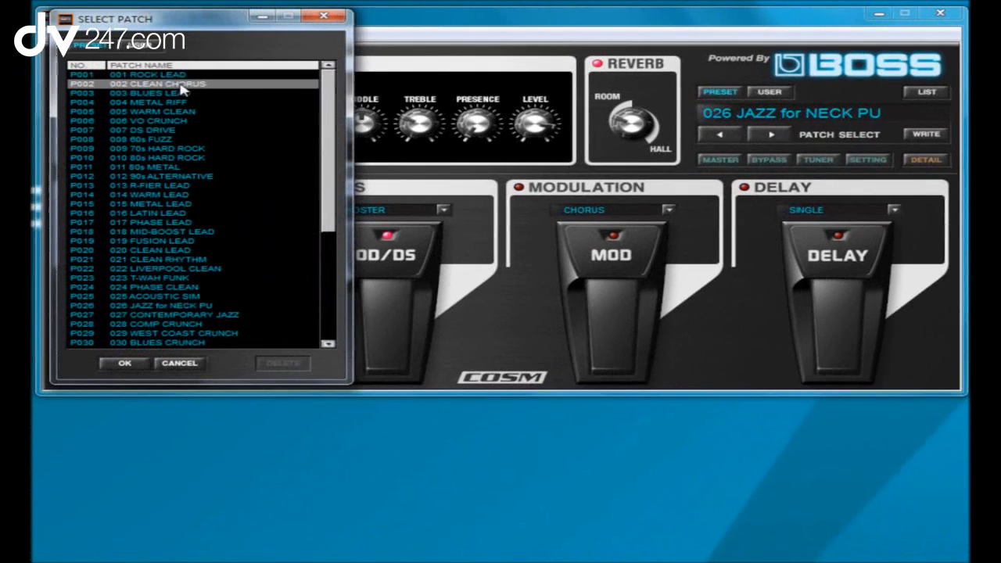
# Load the preset patch 002 CLEAN CHORUS from the patch list in the VS-20 Editor
pyautogui.click(181, 85)
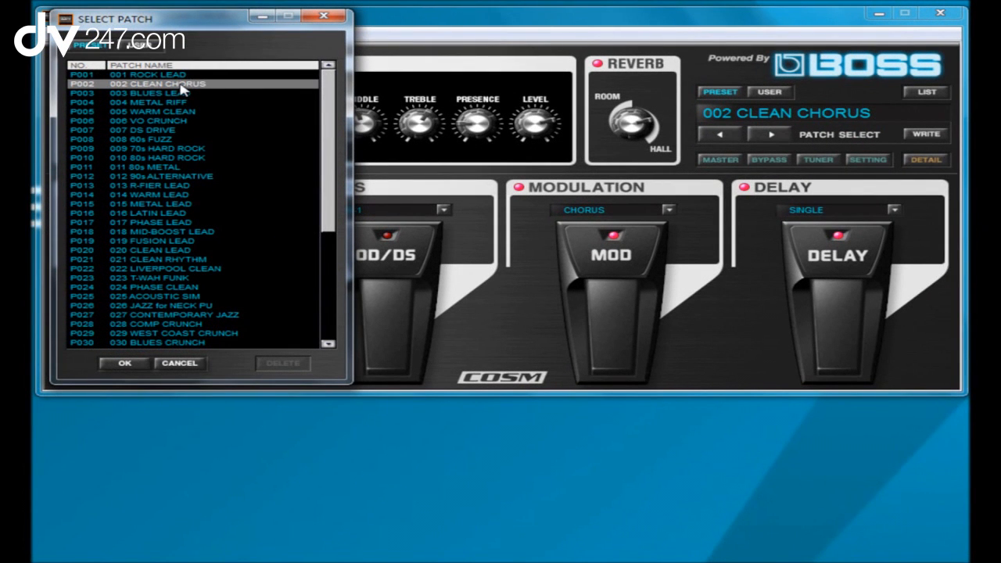